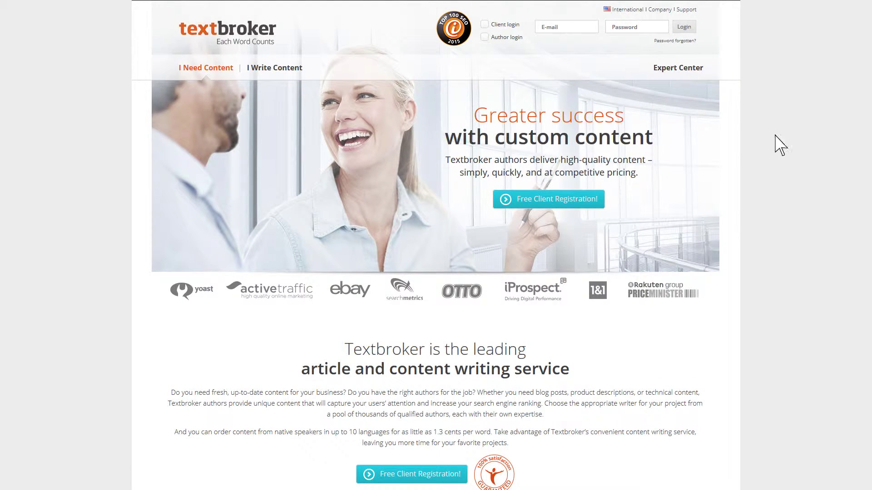
# - Open the Textbroker API page under Expert Center > For Clients and read through it
pyautogui.moveTo(678, 68)
pyautogui.moveTo(691, 88)
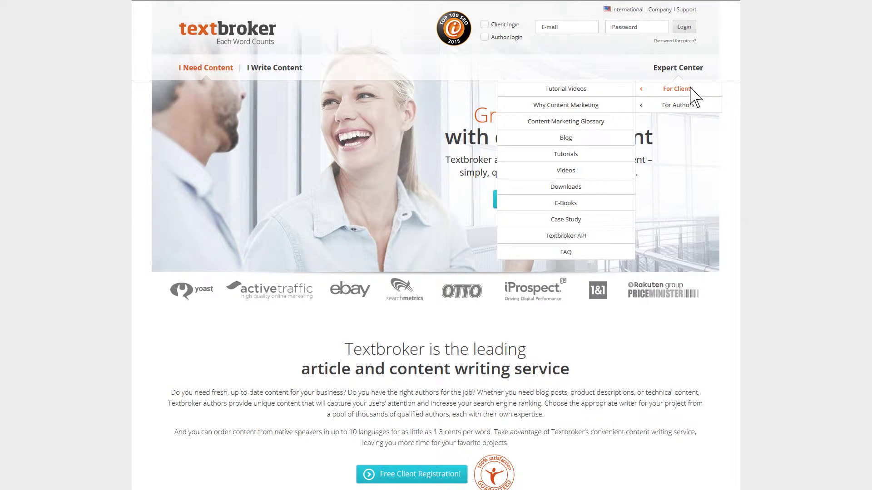
pyautogui.click(586, 236)
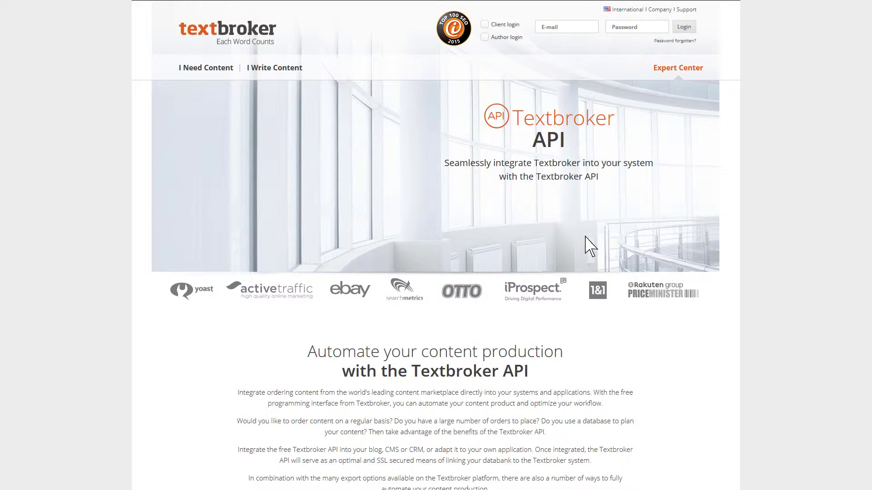
pyautogui.scroll(-5, 585, 236)
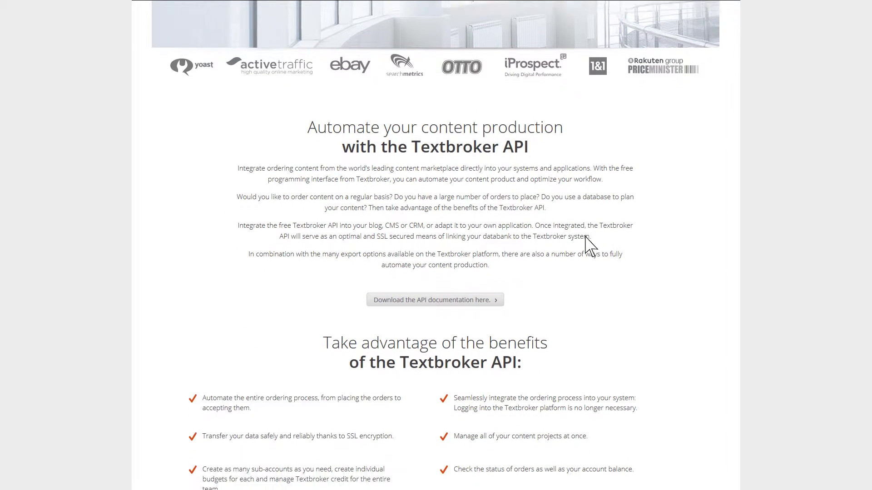
pyautogui.scroll(-3, 585, 236)
pyautogui.scroll(-1, 610, 237)
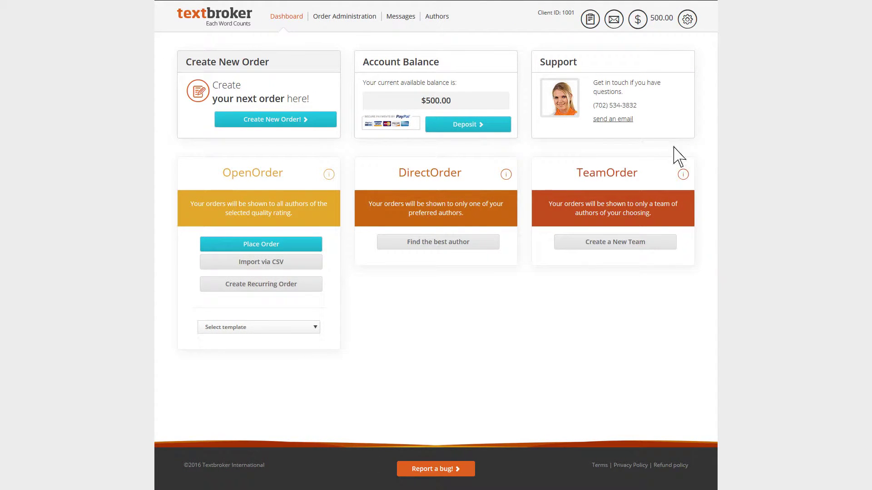
# - Enable the API checkbox under Order Administration > API and open Budget 1's settings
pyautogui.moveTo(354, 19)
pyautogui.click(353, 128)
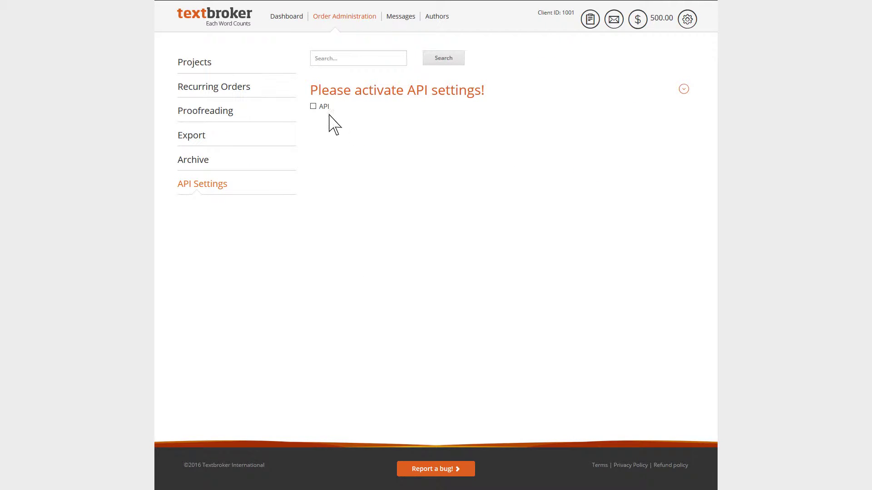
pyautogui.click(314, 106)
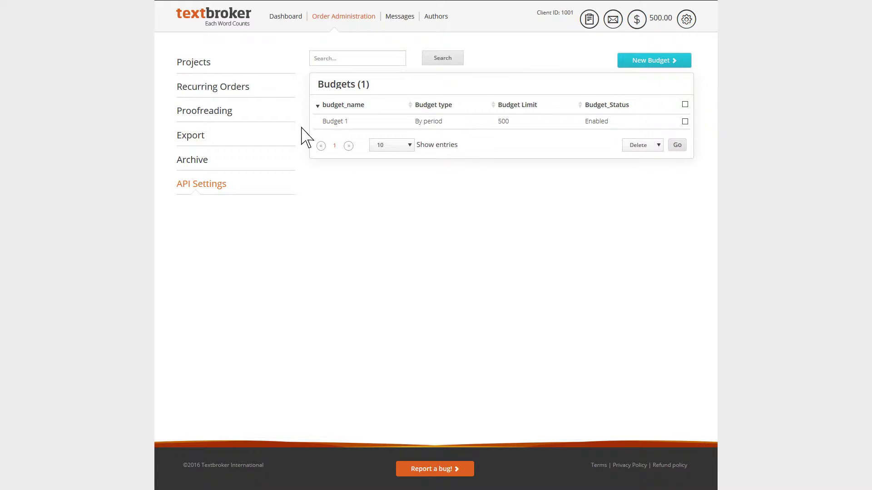
pyautogui.click(332, 122)
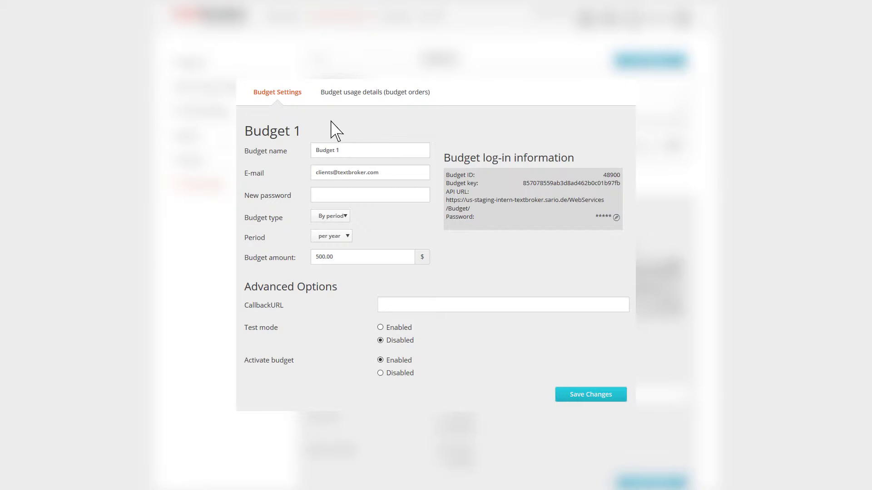
# - Change Budget 1's budget amount from 500.00 to 1000.00 and save the changes
pyautogui.click(316, 258)
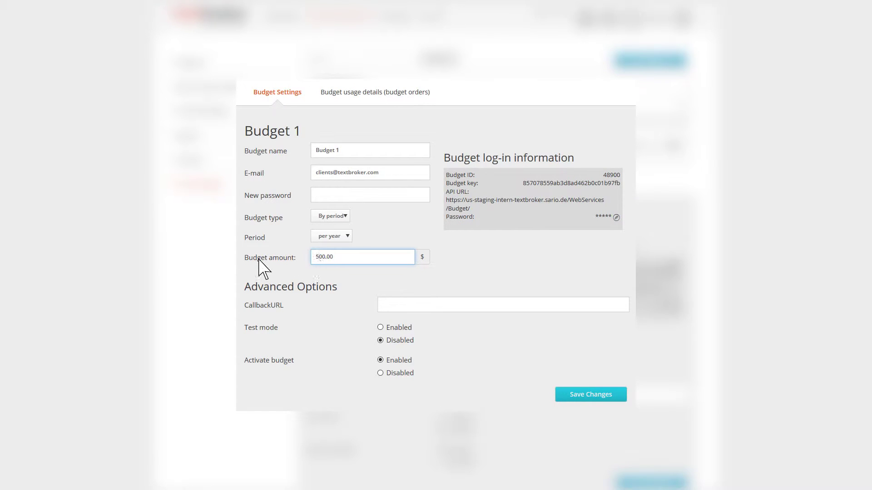
pyautogui.press('Delete')
pyautogui.write('10')
pyautogui.click(590, 395)
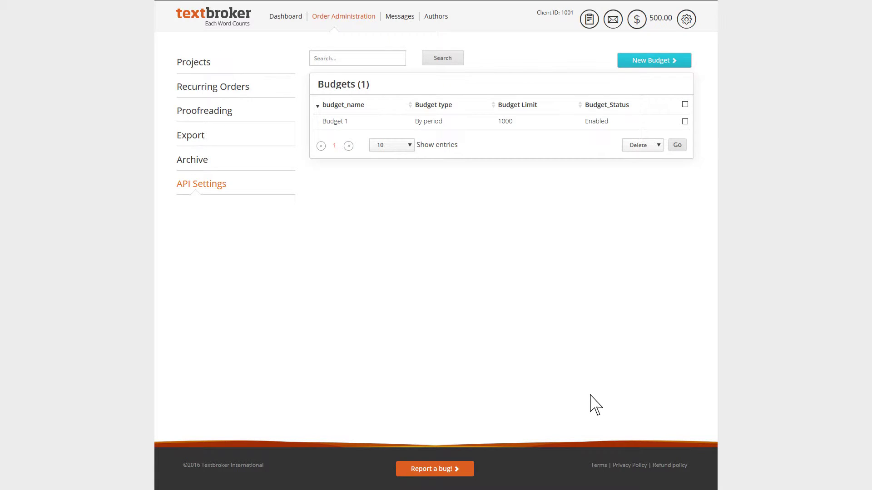
# - Start a new budget named Budget 2, keeping the e-mail and entering a password
pyautogui.click(674, 63)
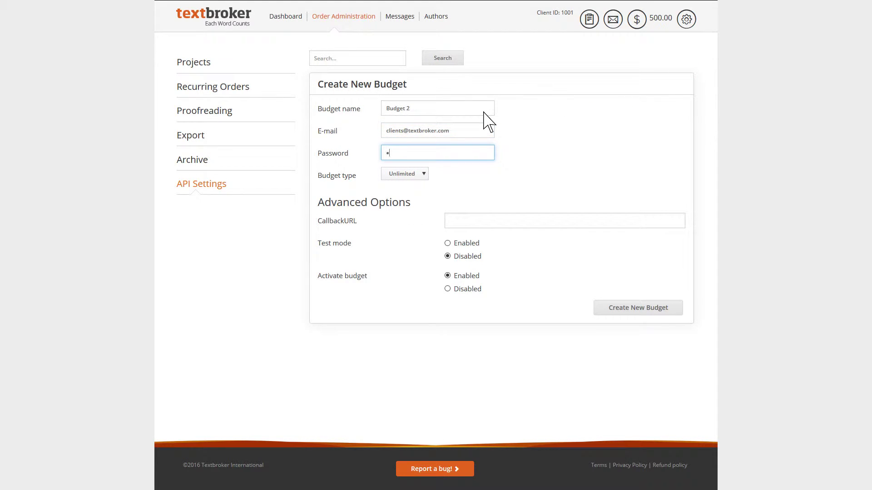
pyautogui.write('****')
pyautogui.press('Tab')
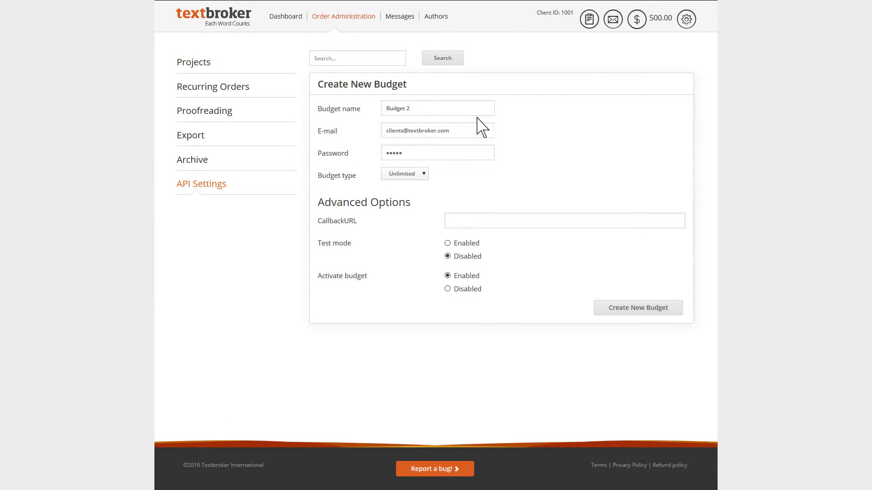
# - Set Budget 2's type to By period, per year, with a 1,000.00 amount
pyautogui.click(423, 173)
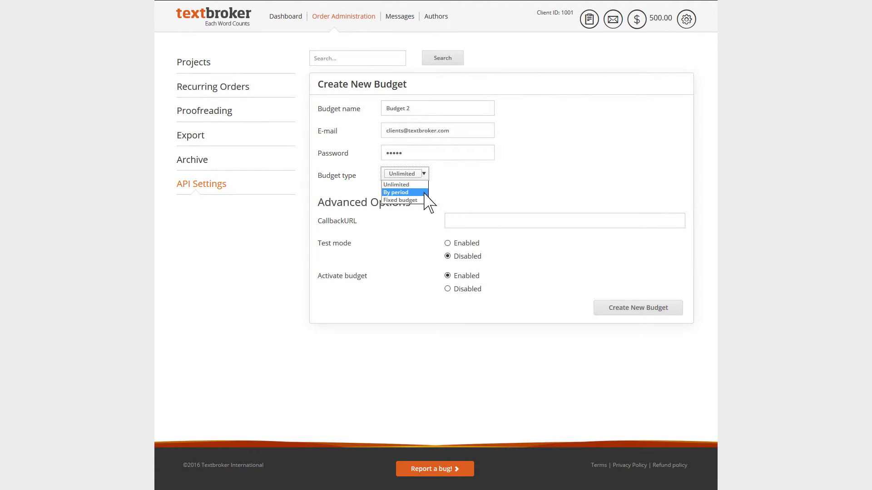
pyautogui.click(424, 193)
pyautogui.click(418, 194)
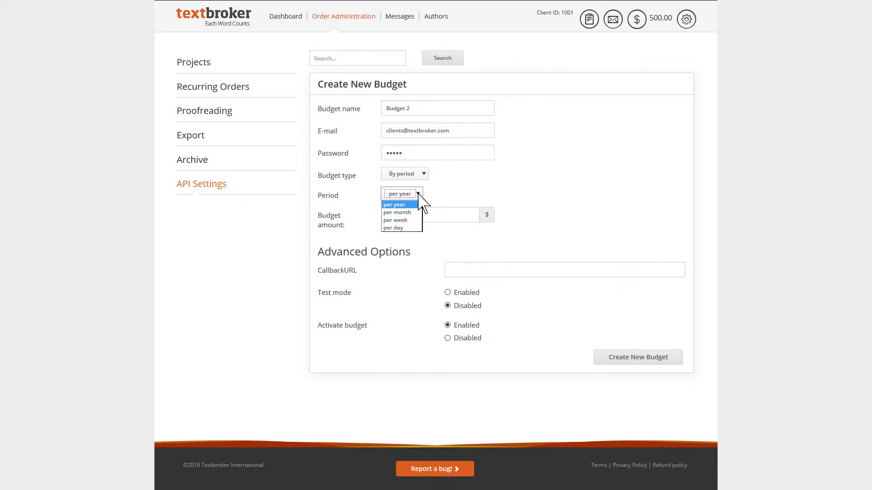
pyautogui.click(418, 193)
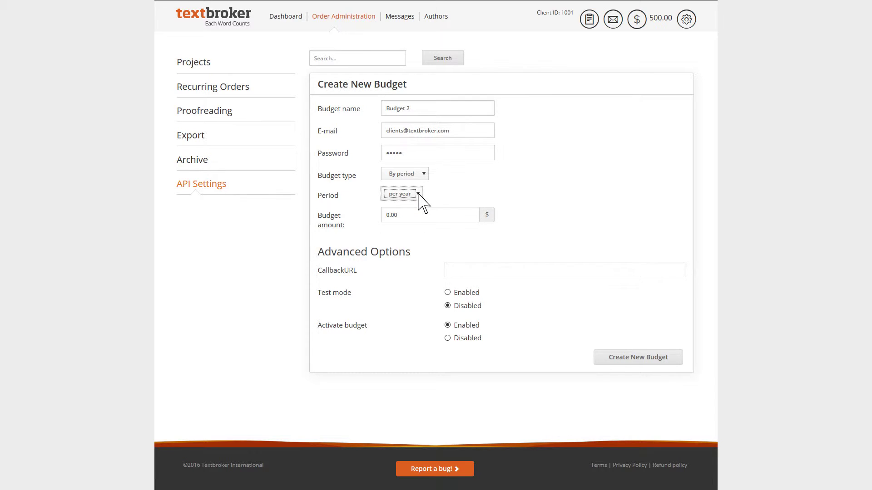
pyautogui.click(388, 216)
pyautogui.press('BackSpace')
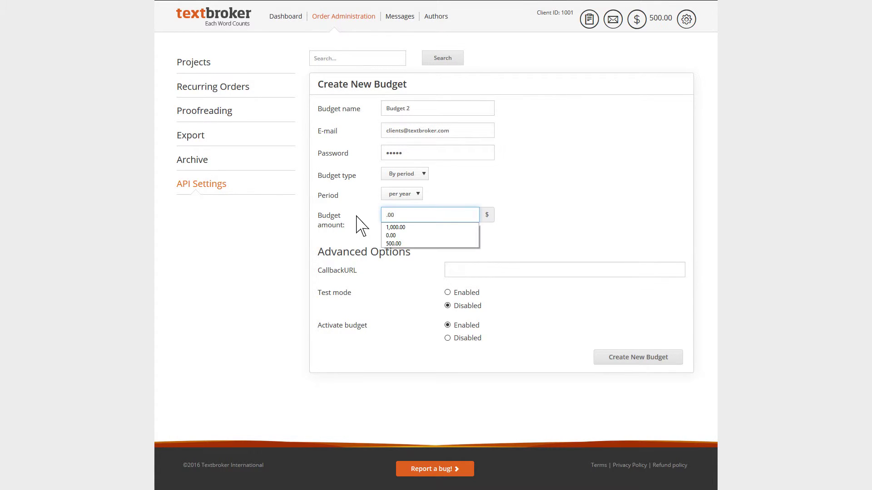
pyautogui.write('1000')
pyautogui.click(361, 225)
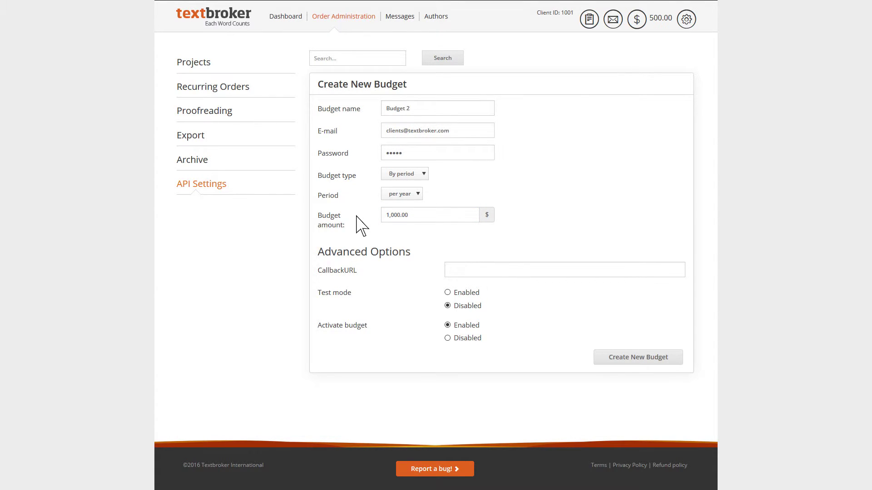
# - Switch Budget 2 to a Fixed budget and enter 1000 as the budget amount
pyautogui.click(422, 174)
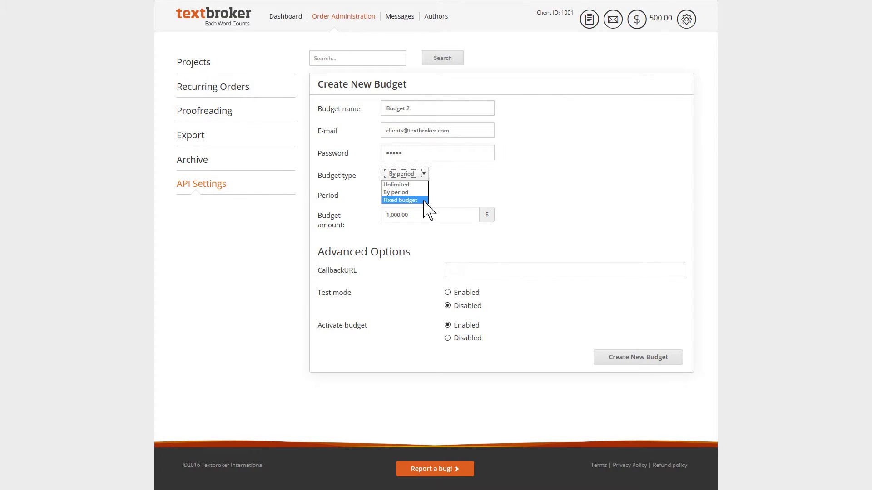
pyautogui.click(404, 200)
pyautogui.click(389, 200)
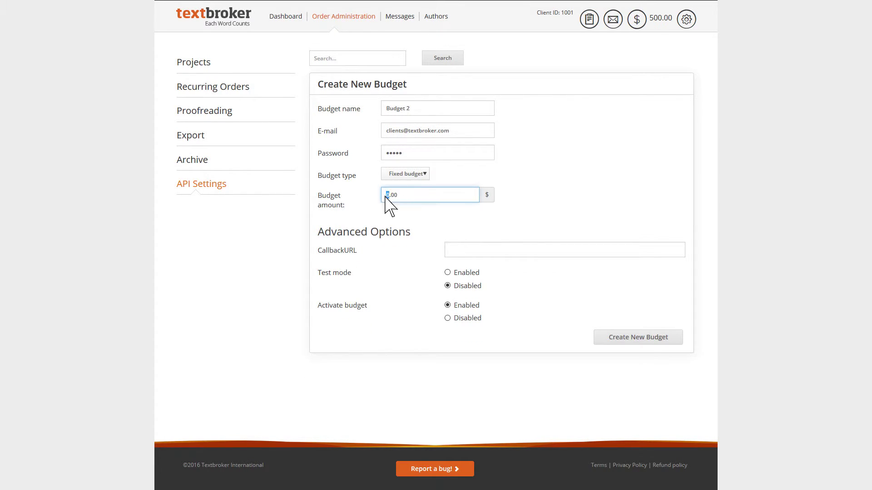
pyautogui.press('BackSpace')
pyautogui.write('1000')
pyautogui.click(361, 227)
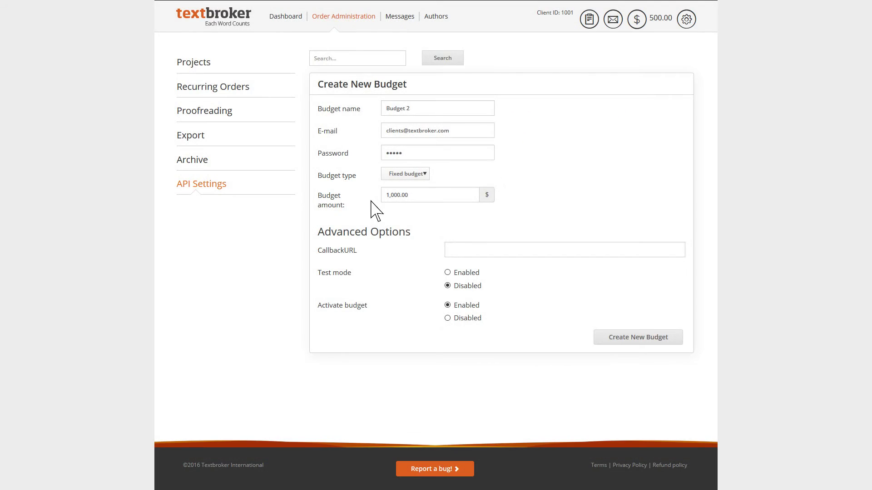
pyautogui.moveTo(358, 250); pyautogui.dragTo(314, 251)
pyautogui.click(315, 252)
pyautogui.click(448, 273)
pyautogui.click(447, 286)
# - Create Budget 2, check its bulk actions list without applying one, and open its settings
pyautogui.click(651, 339)
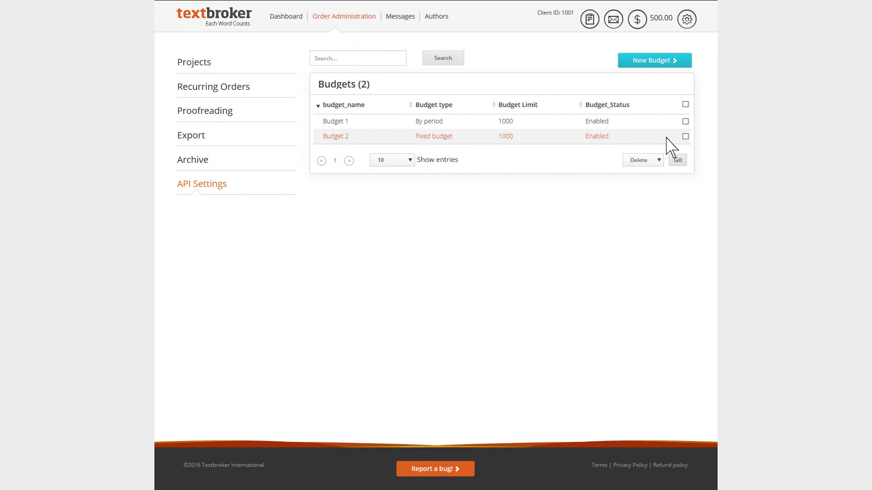
pyautogui.click(685, 136)
pyautogui.click(659, 161)
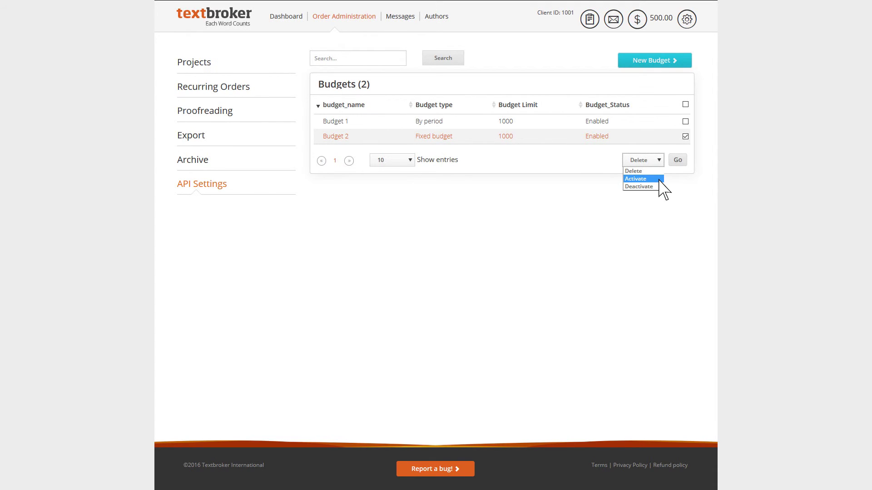
pyautogui.click(606, 165)
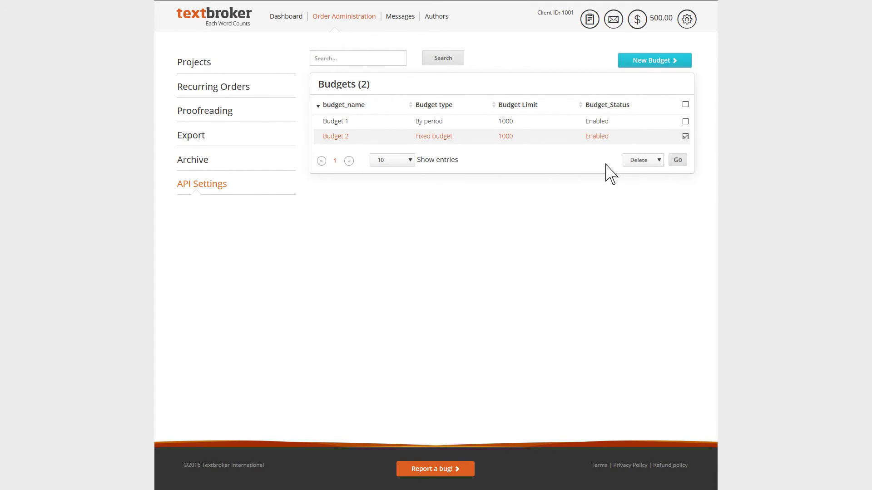
pyautogui.click(344, 139)
# - Change Budget 2's fixed amount to 2000.00 and save the changes
pyautogui.scroll(-2, 359, 205)
pyautogui.click(381, 285)
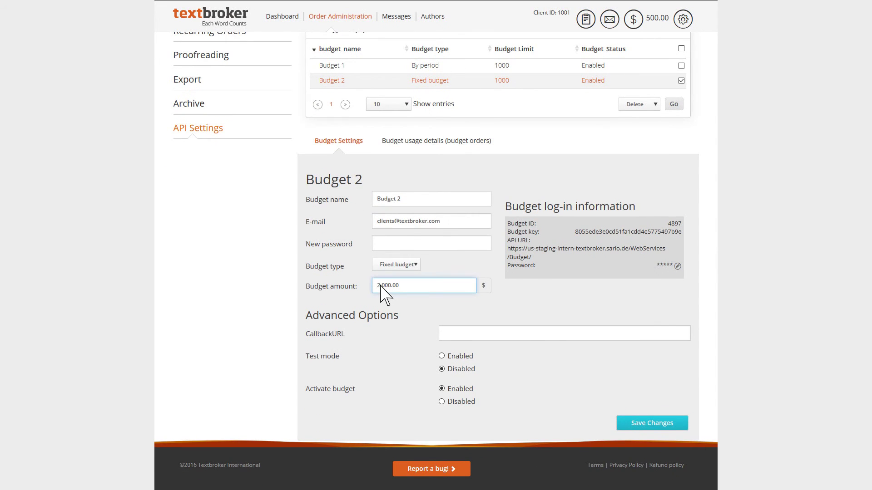
pyautogui.click(662, 427)
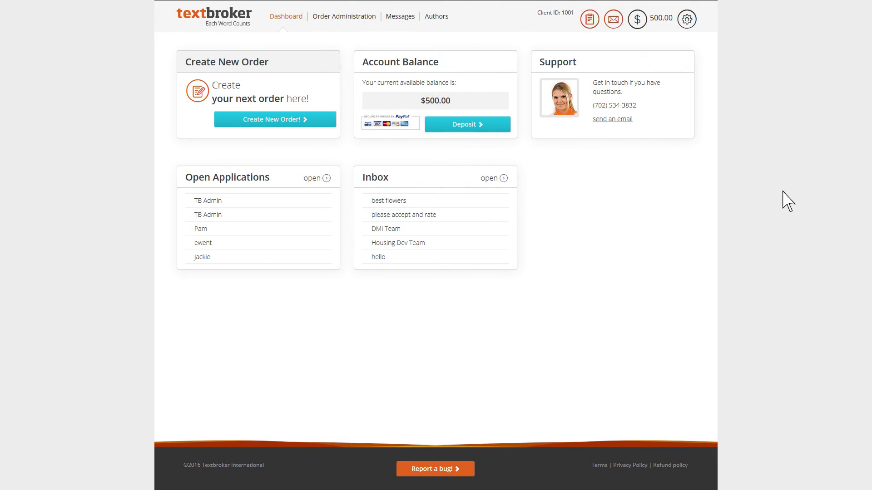
# - Open Budget 2 from the API settings and view its budget orders and selected-order actions
pyautogui.moveTo(352, 27)
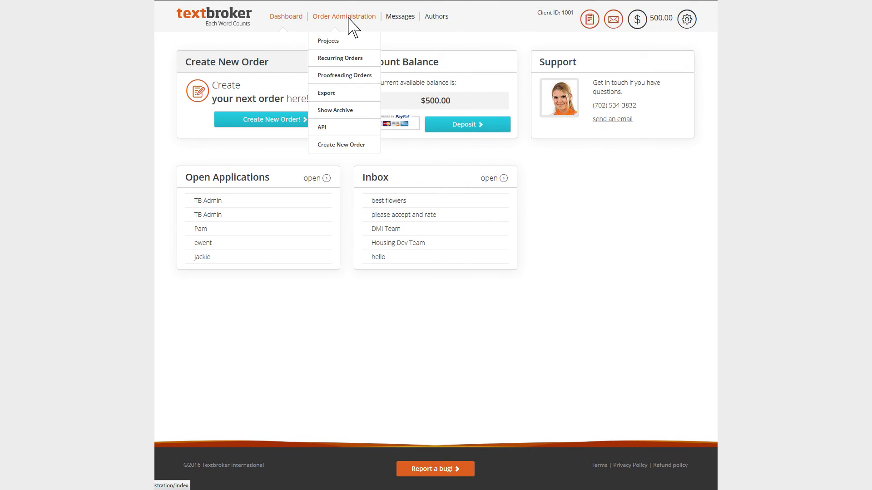
pyautogui.click(349, 129)
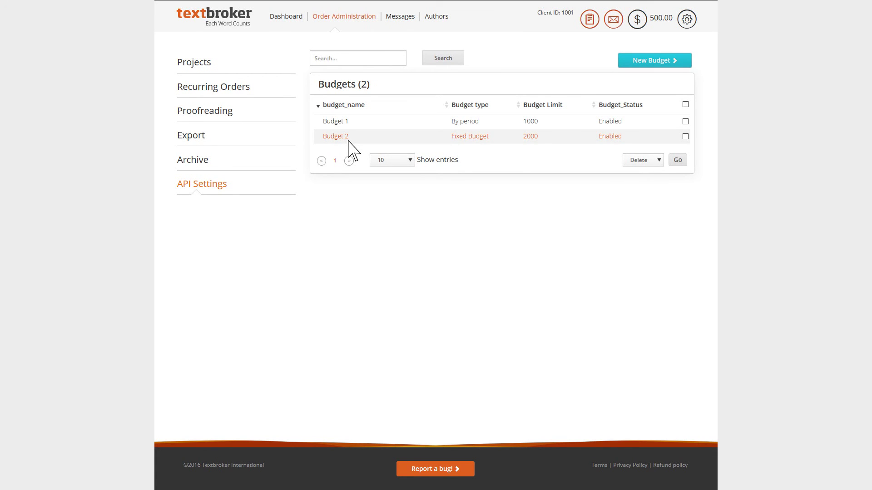
pyautogui.click(348, 140)
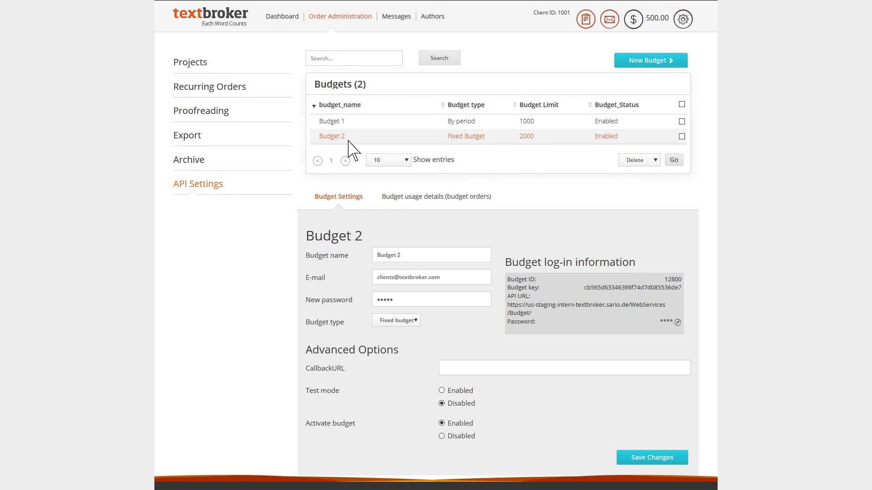
pyautogui.click(417, 198)
pyautogui.click(659, 336)
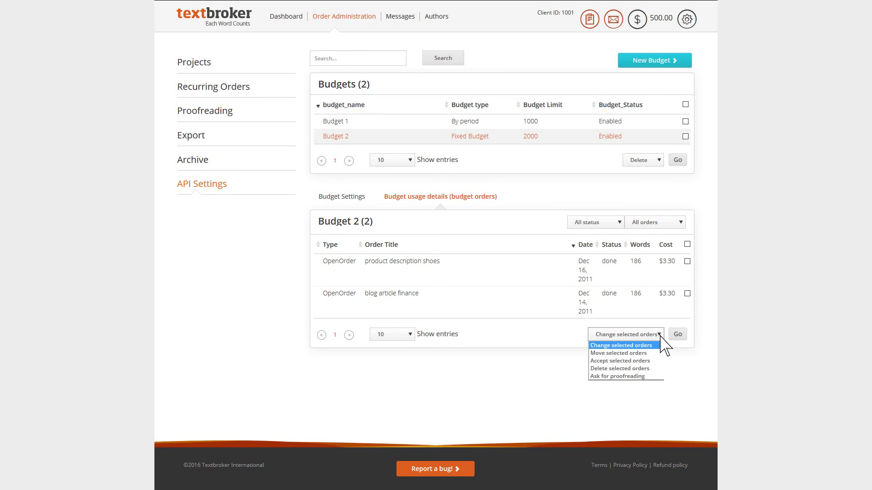